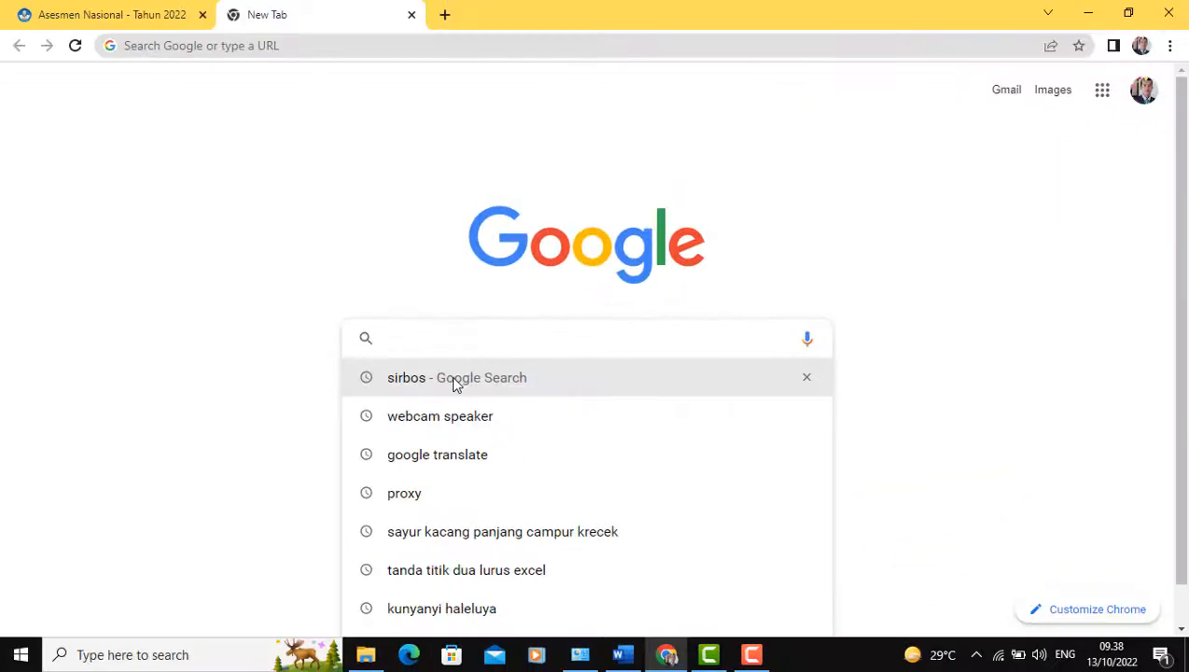
Find the BOS Salur login page with a "sirbos" search and sign in as Sekolah through SSO Dapodik with the saved credentials
left_click(467, 378)
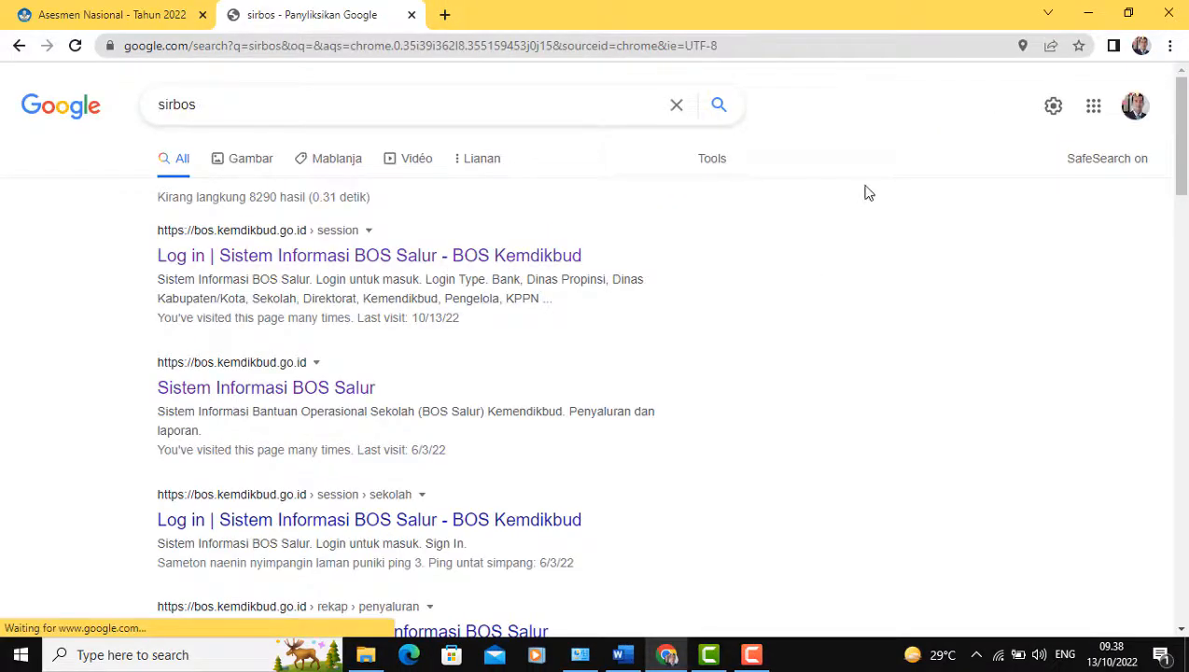
left_click(248, 238)
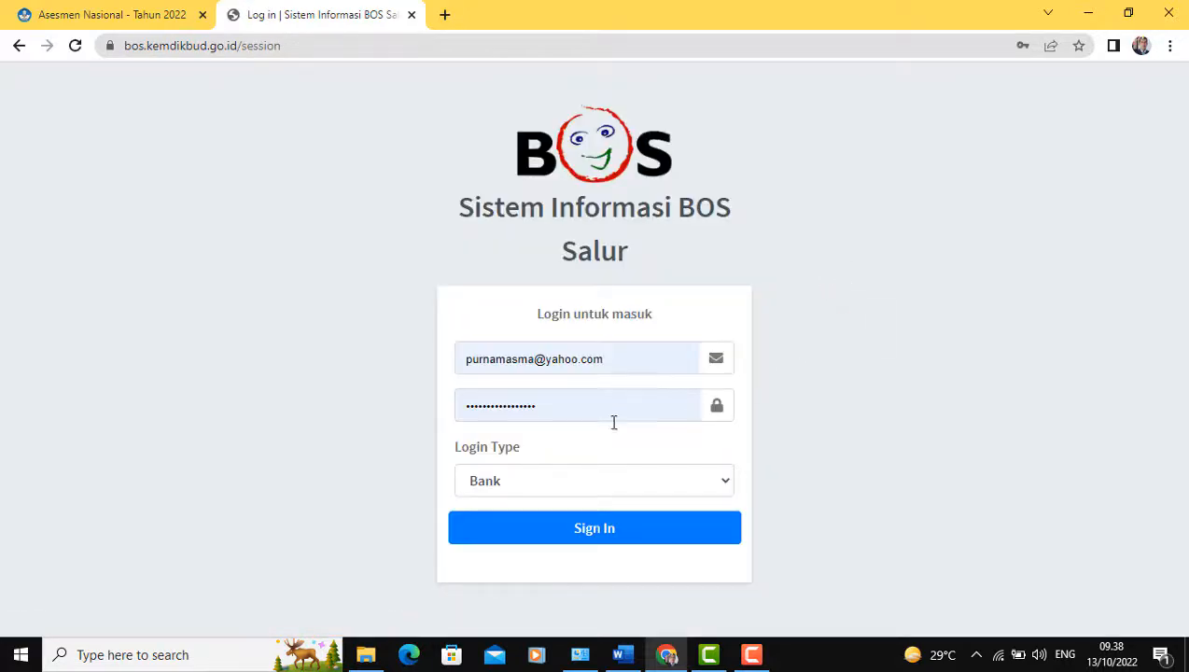
left_click(718, 478)
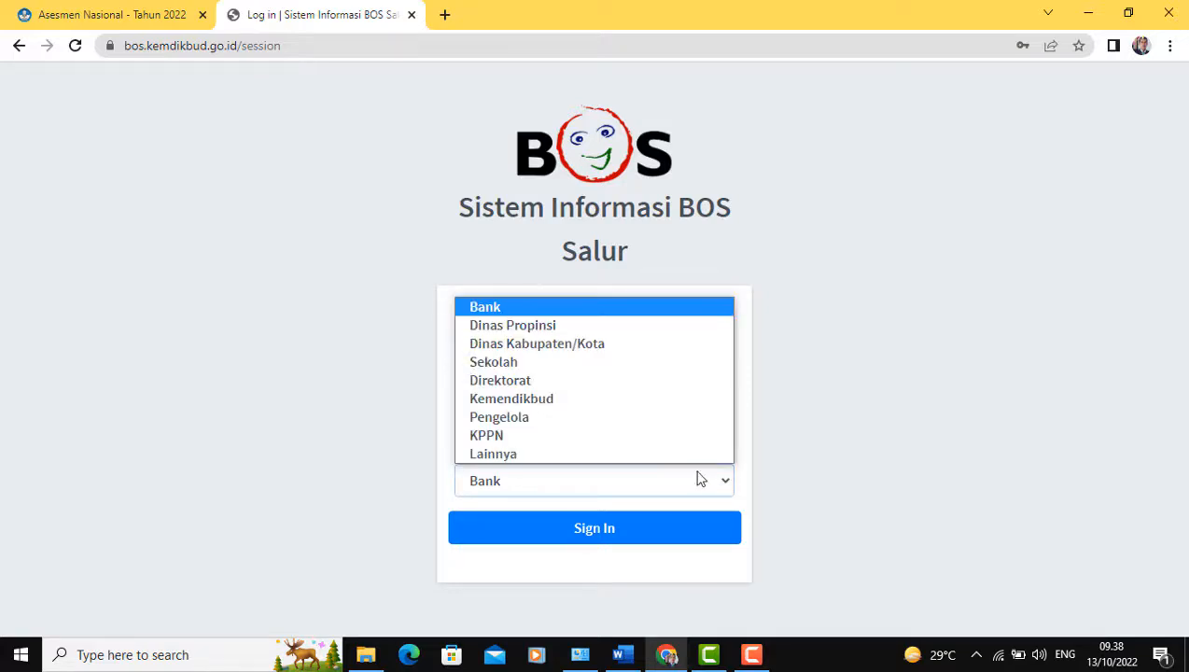
left_click(516, 365)
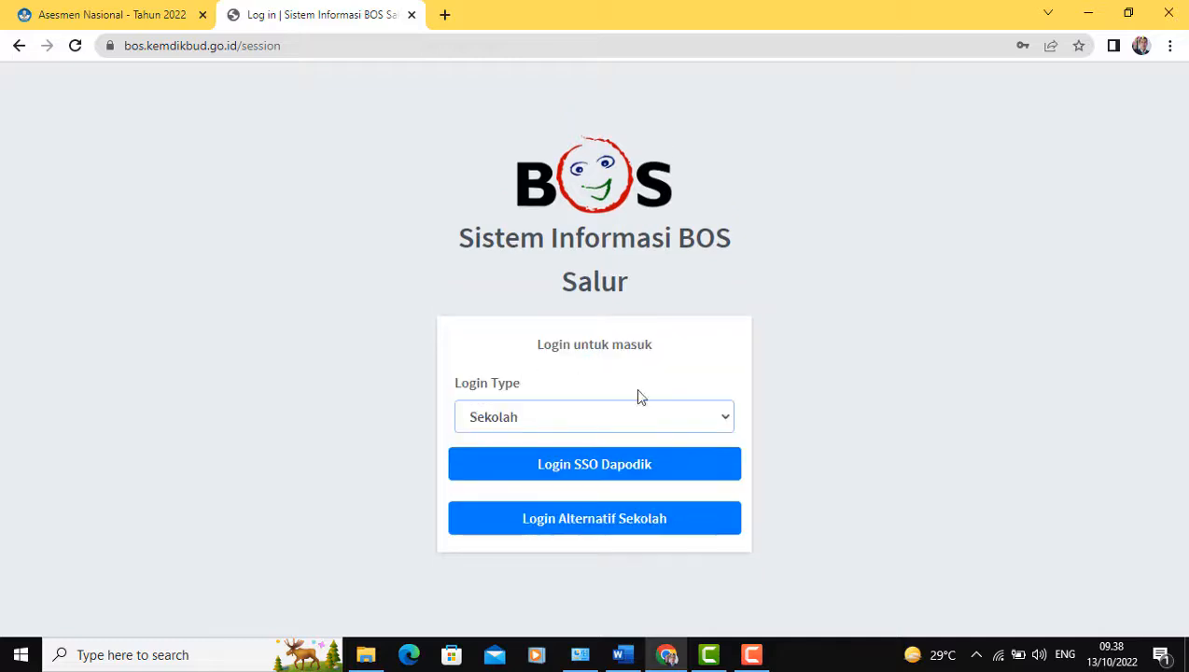
left_click(651, 472)
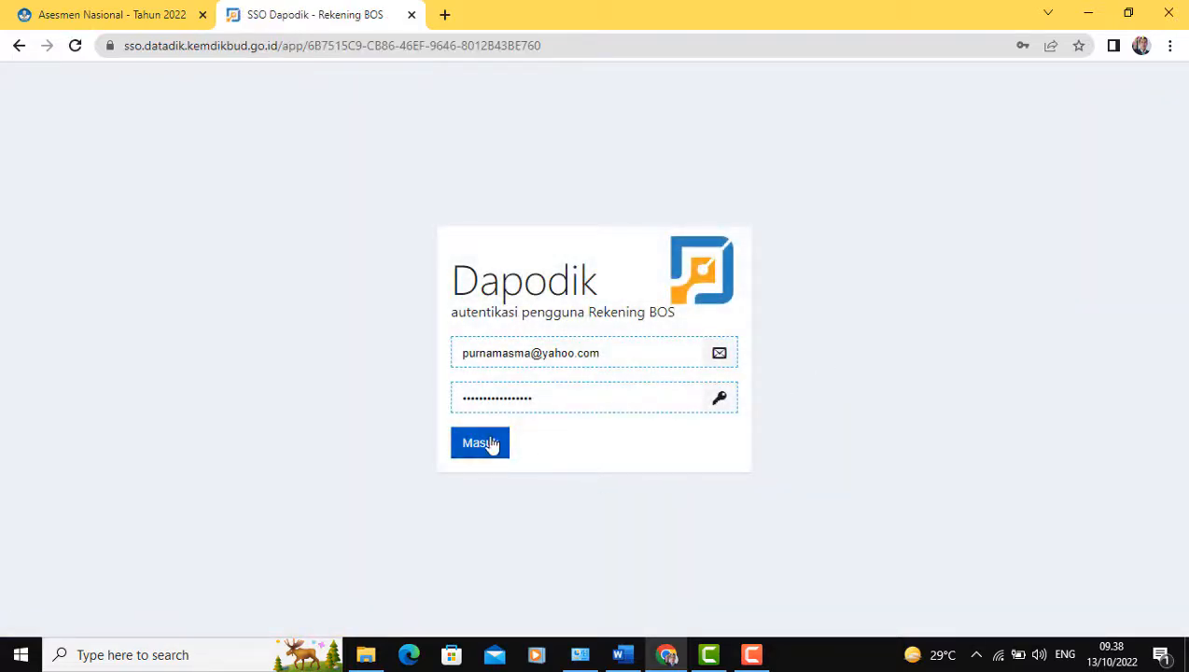
left_click(492, 445)
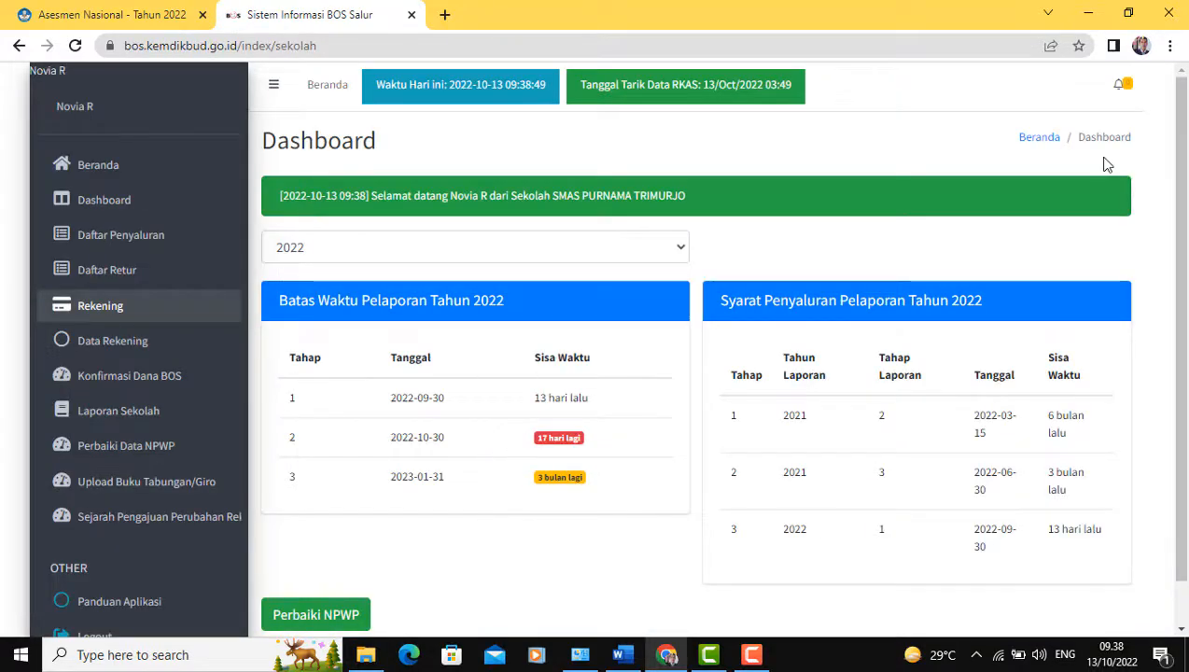
Review the 2022 dashboard, the Daftar Penyaluran and the Konfirmasi Dana table for the school's BOS disbursements
left_click(127, 203)
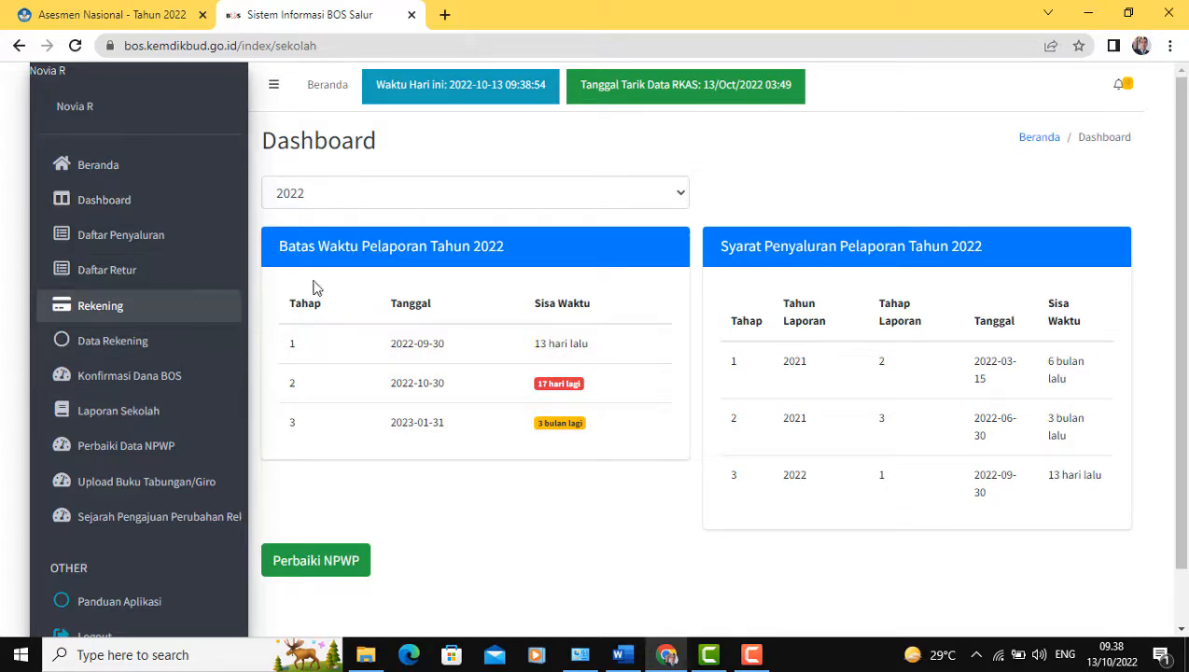
left_click(131, 239)
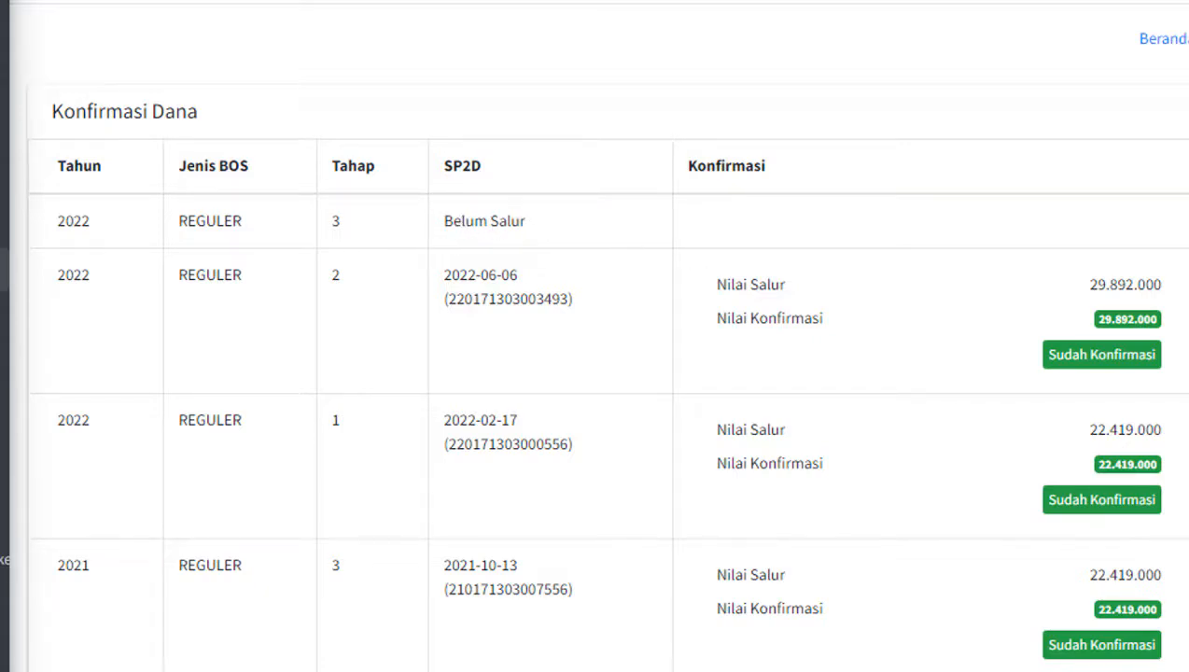
scroll(5, 461, "down", 4)
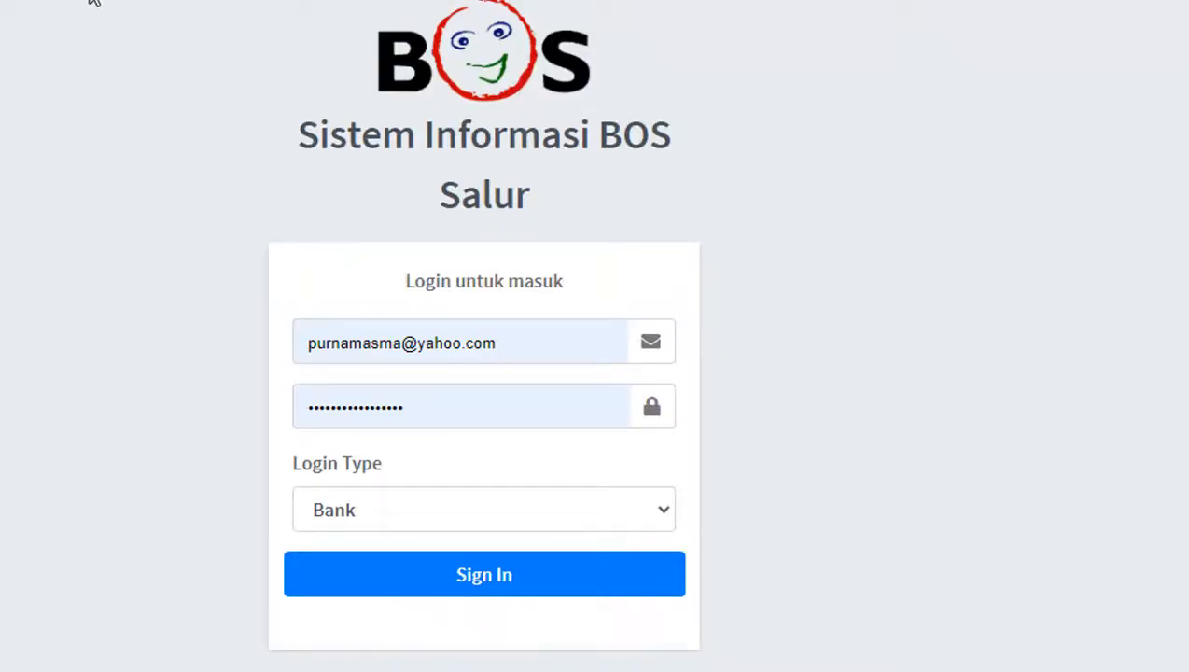
left_click(997, 356)
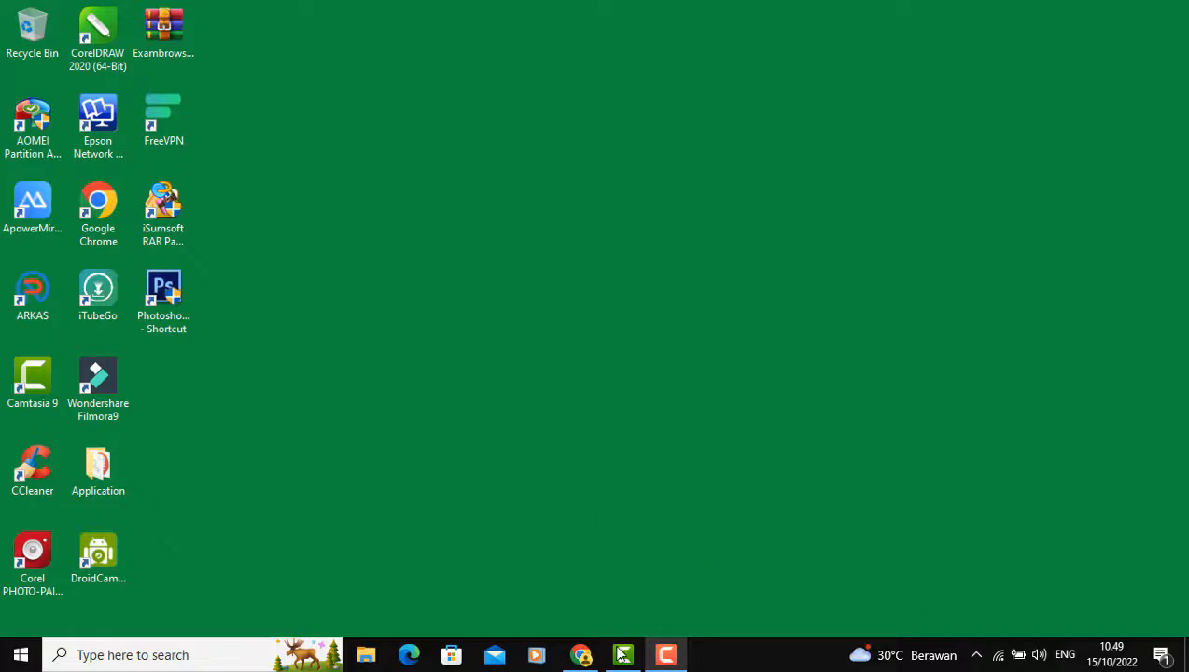
Switch to Chrome and sign in to BOS Salur with login type Sekolah via SSO Dapodik, using the saved credentials
left_click(581, 656)
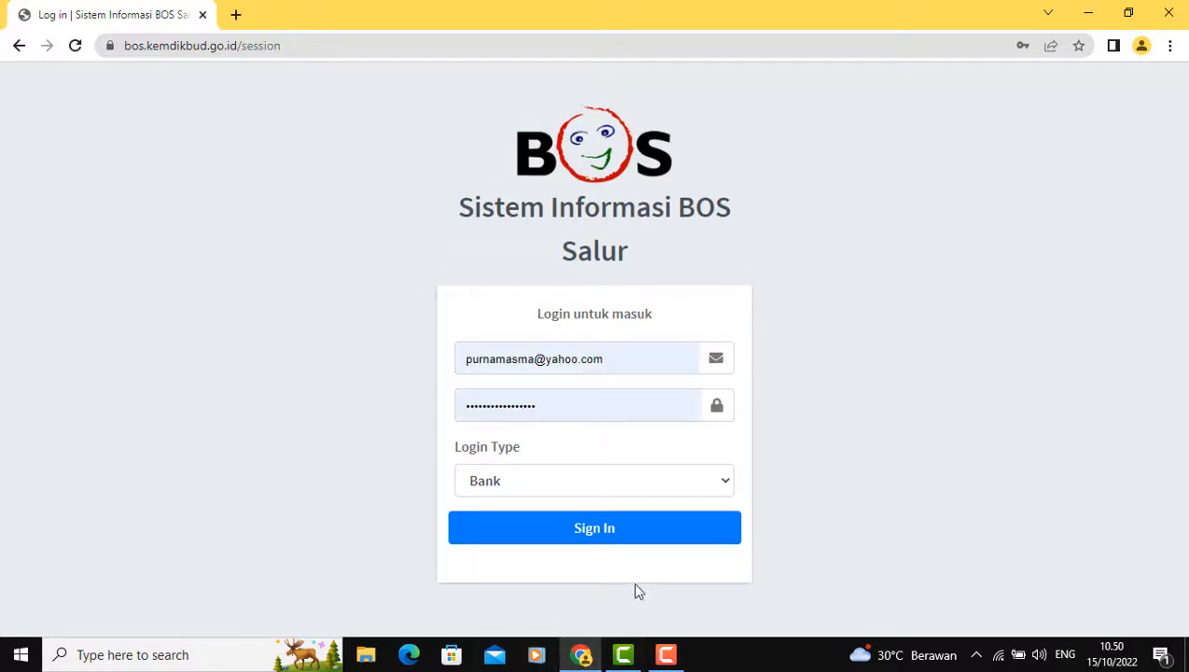
left_click(723, 483)
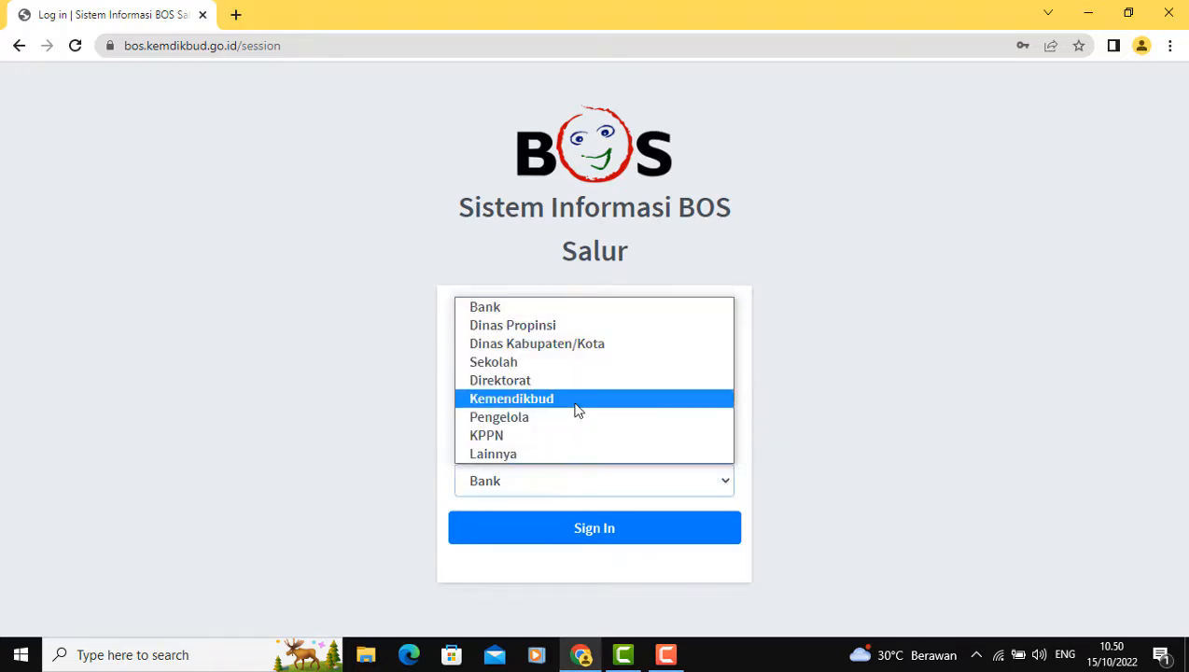
left_click(503, 370)
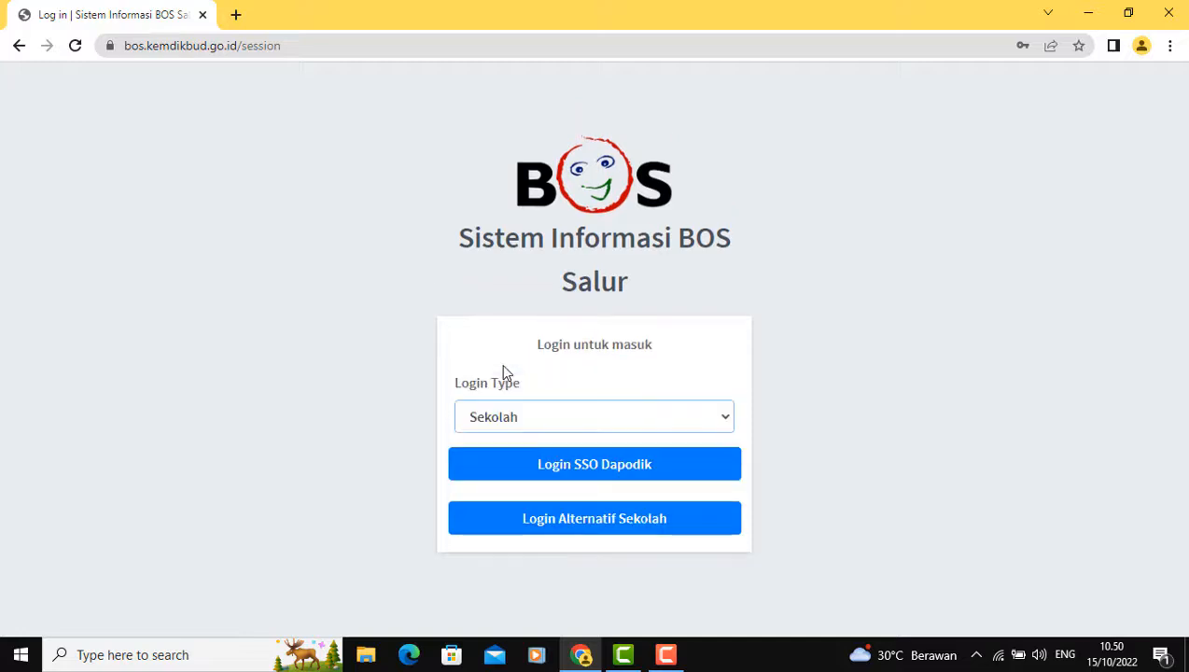
left_click(587, 475)
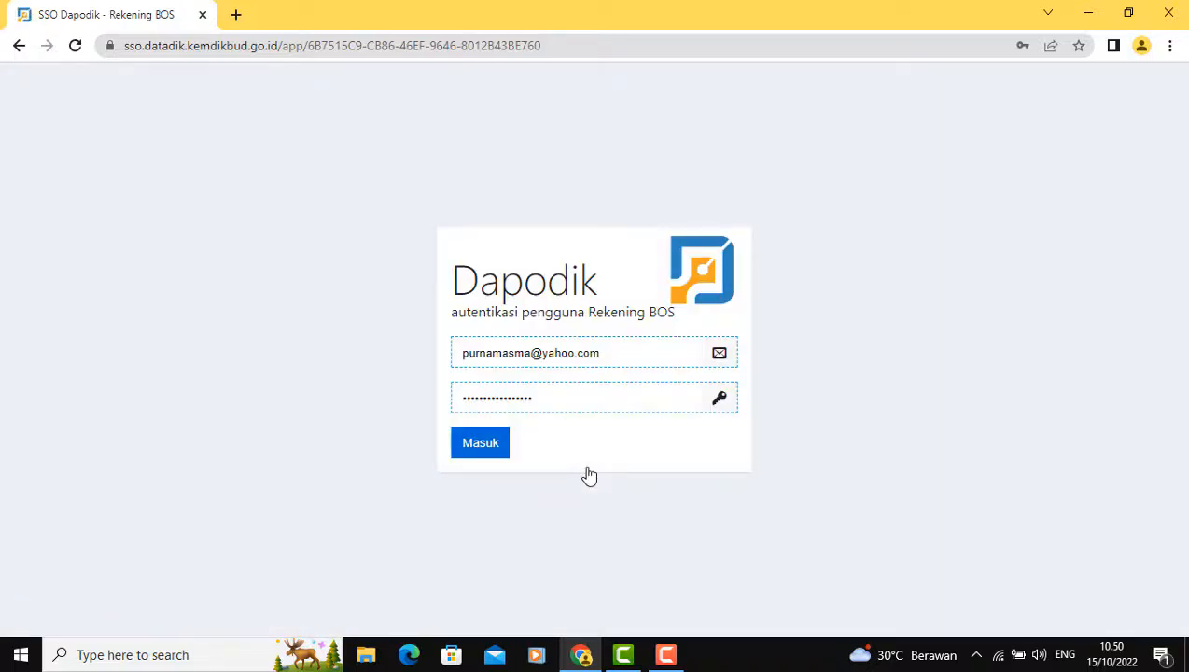
left_click(483, 445)
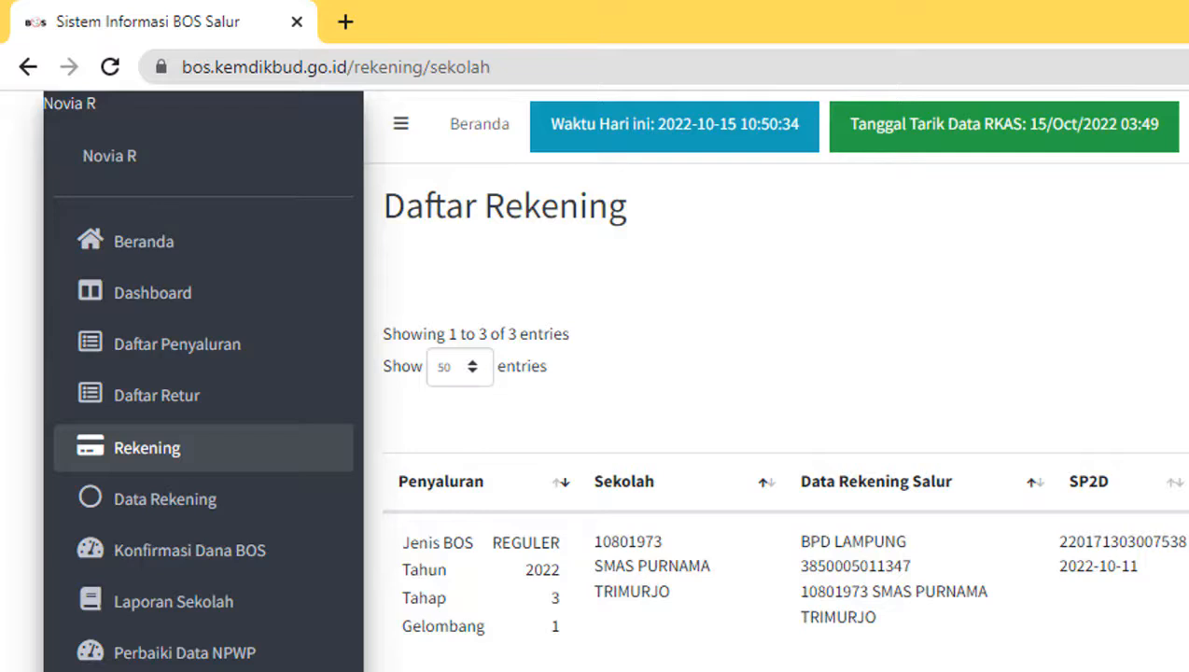
Open the Konfirmasi Dana form for the unconfirmed REGULER 2022 Tahap 3 disbursement from Konfirmasi Dana BOS
left_click(234, 551)
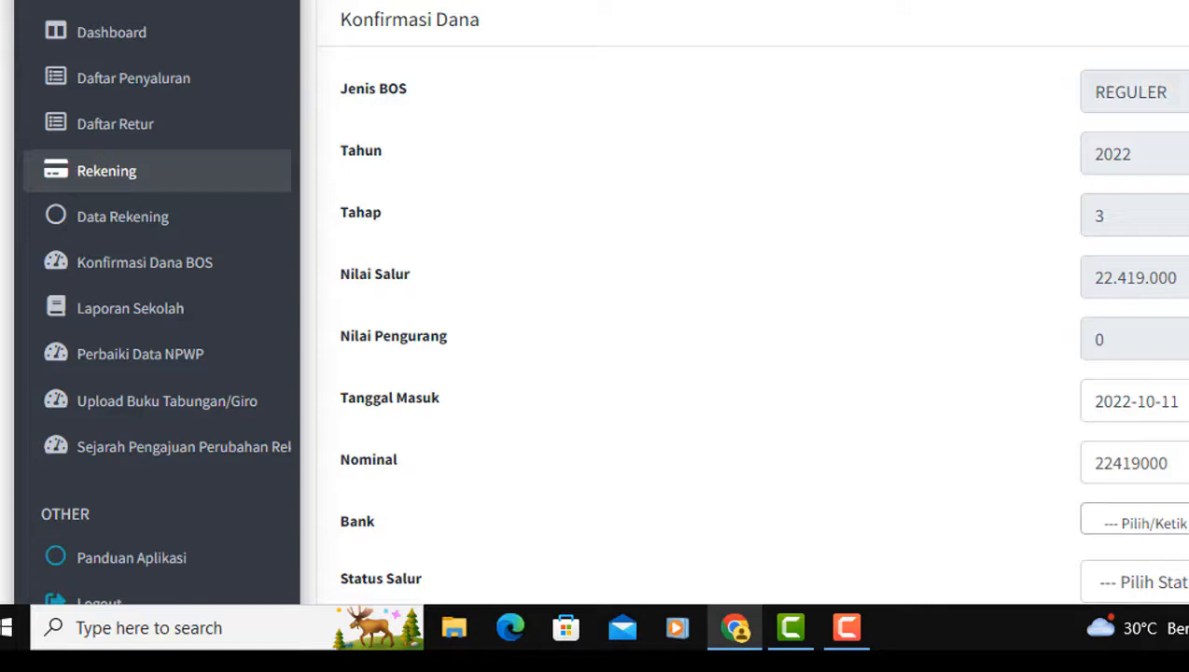
left_click(150, 266)
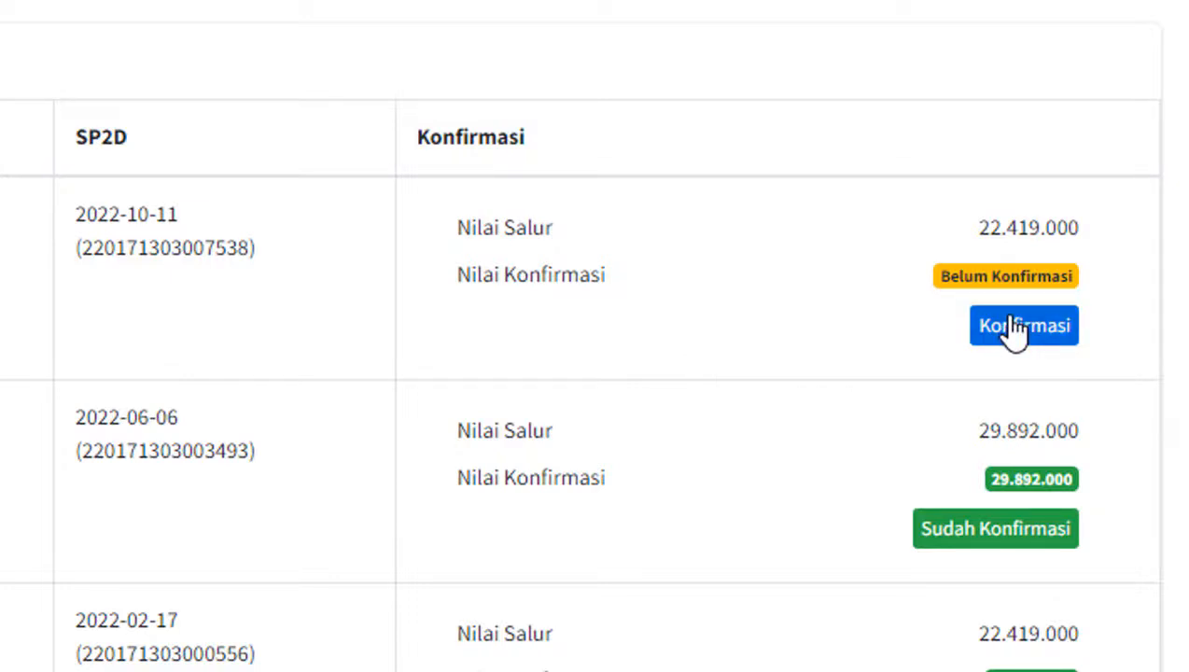
left_click(1015, 329)
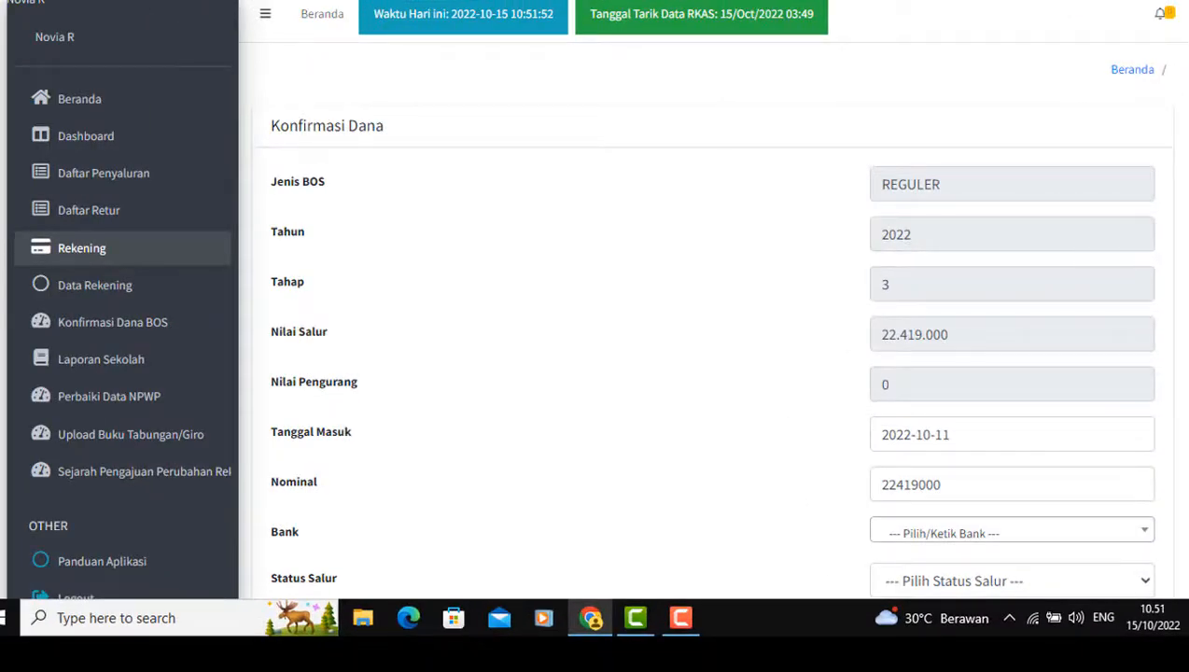
Set the receiving bank in the Konfirmasi Dana form to BPD LAMPUNG
scroll(710, 318, "down", 2)
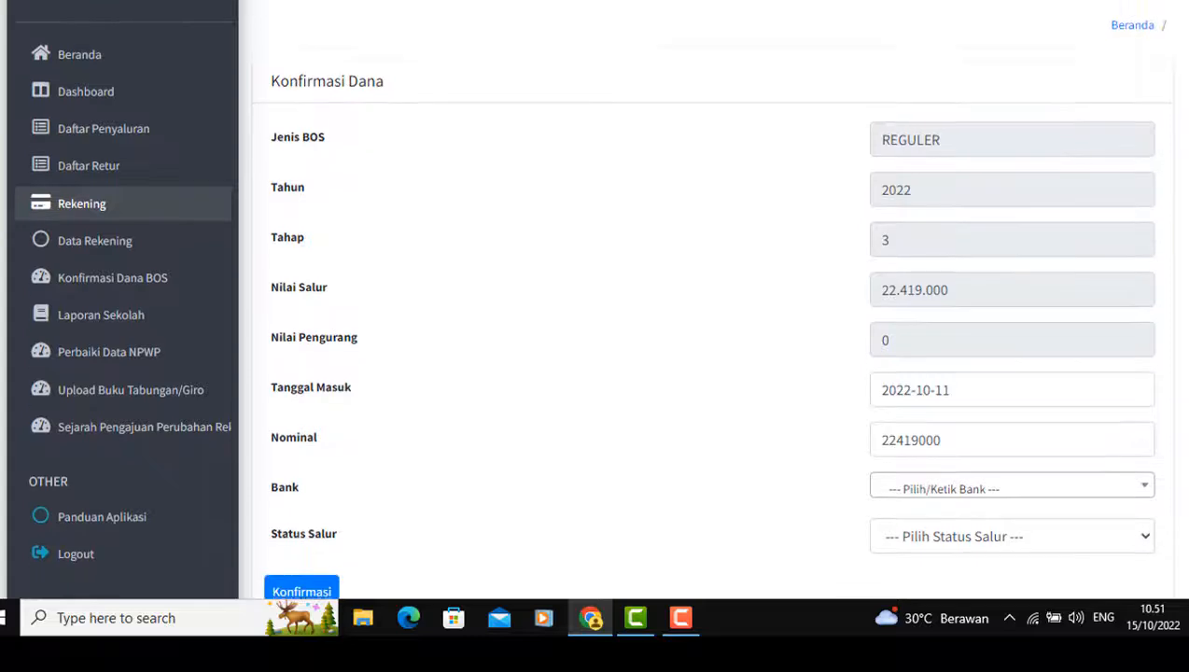
scroll(709, 317, "down", 2)
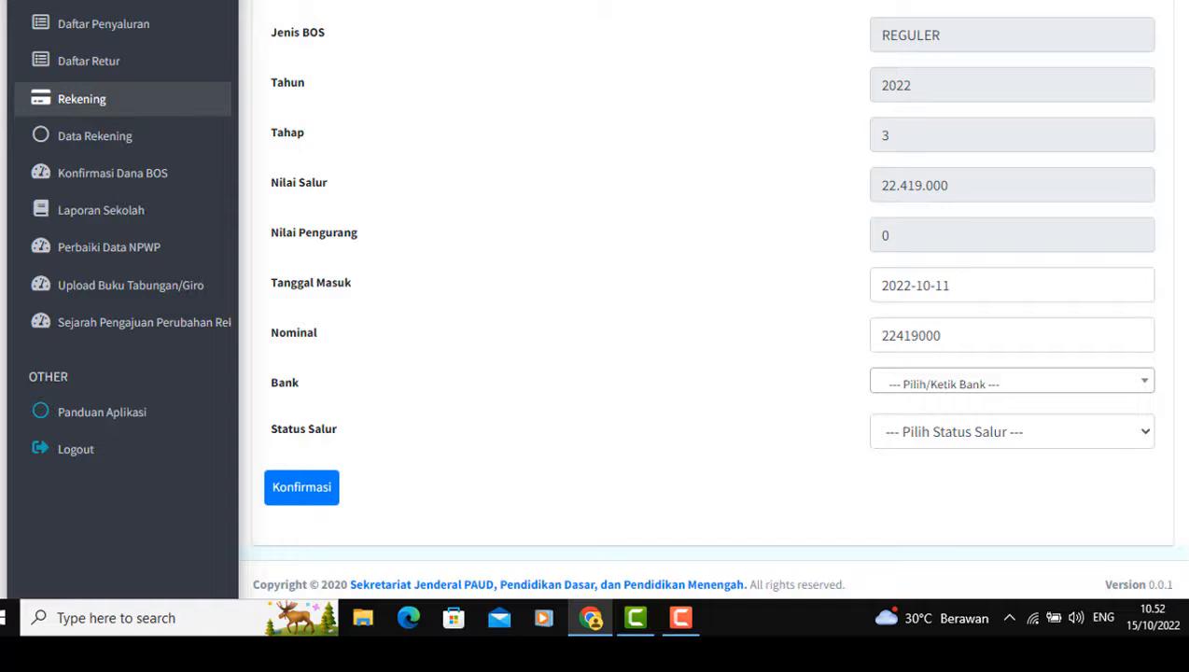
left_click(1146, 388)
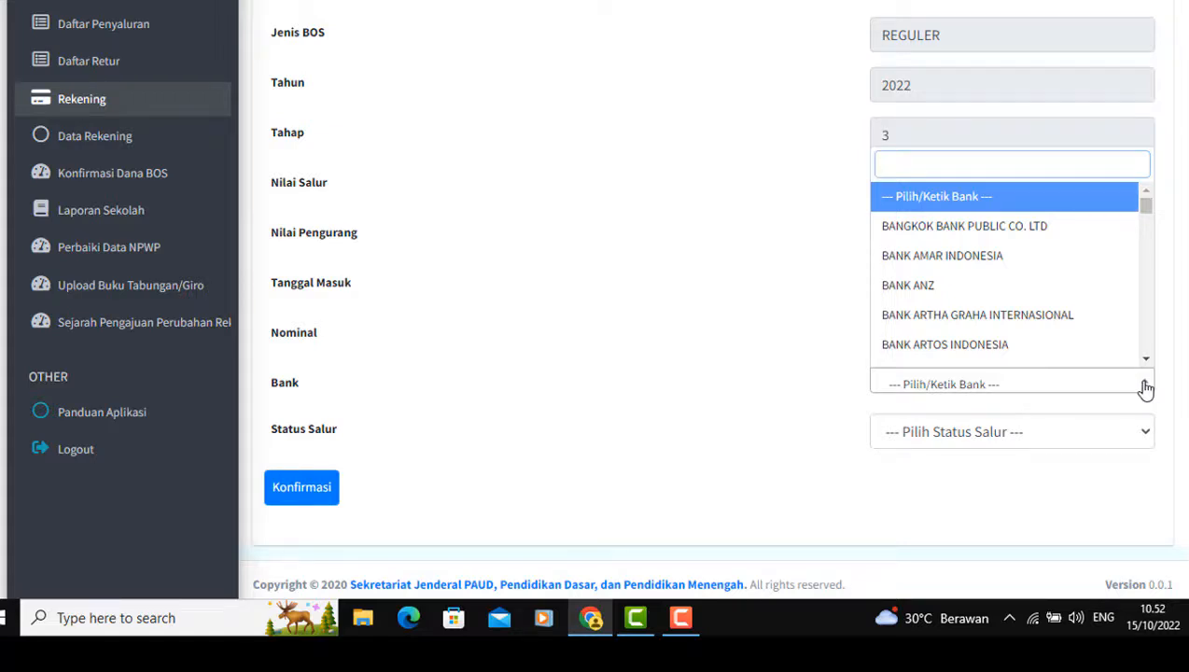
left_click_drag(1145, 207, 1145, 300)
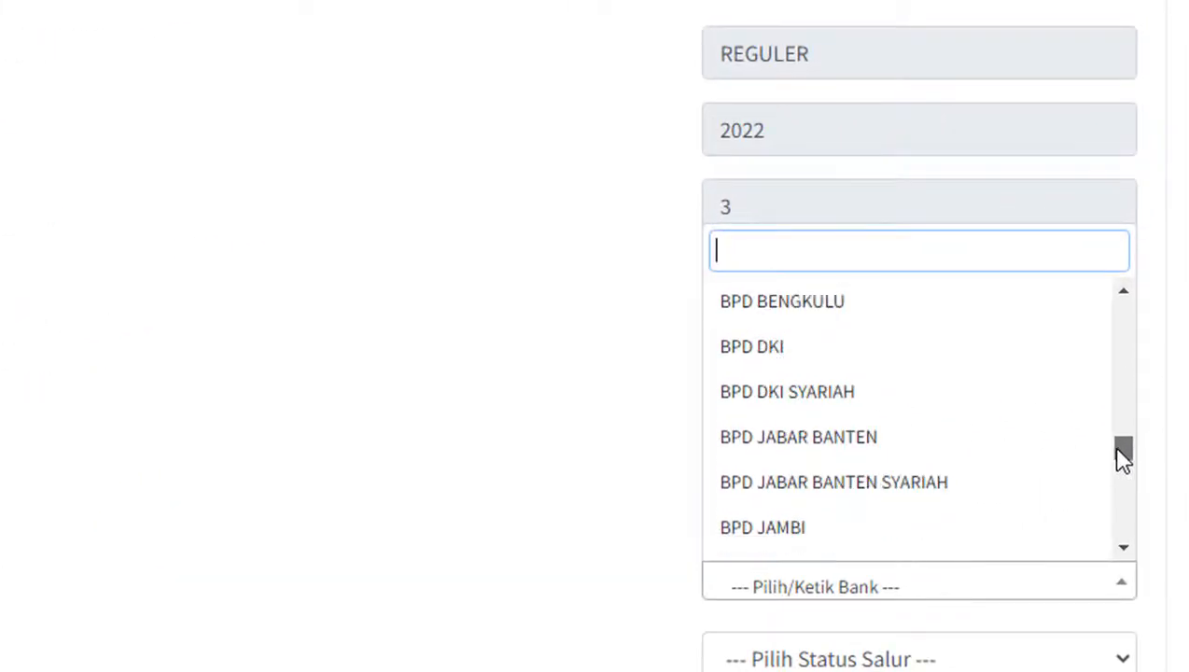
left_click_drag(1123, 458, 1101, 479)
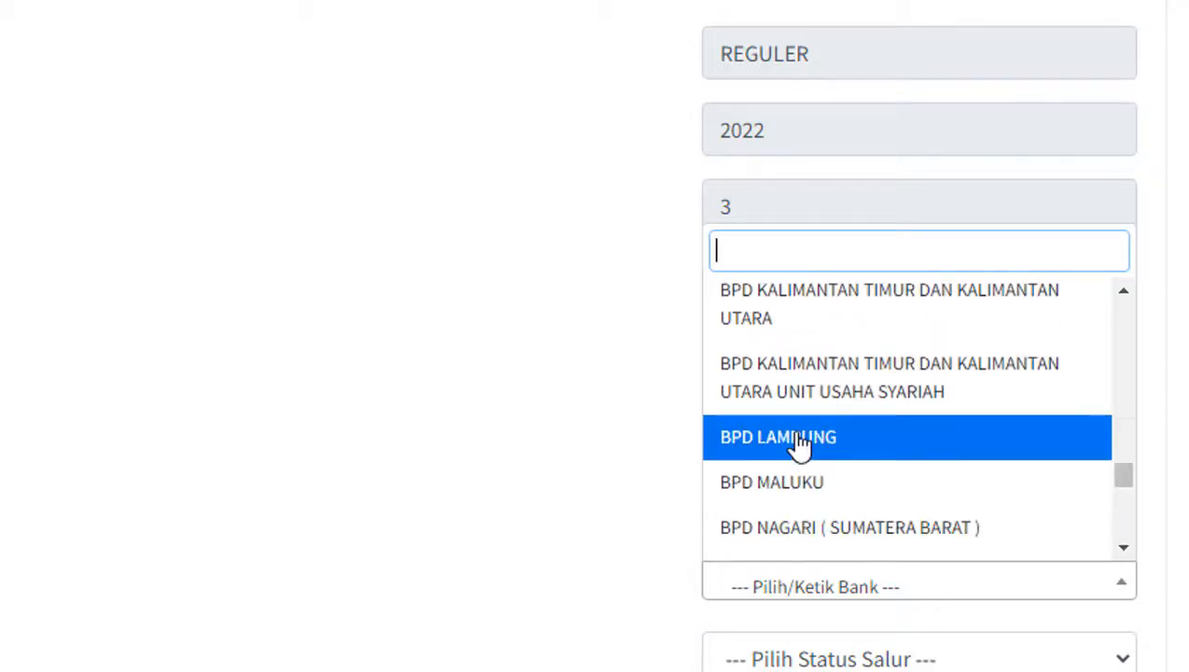
left_click(800, 446)
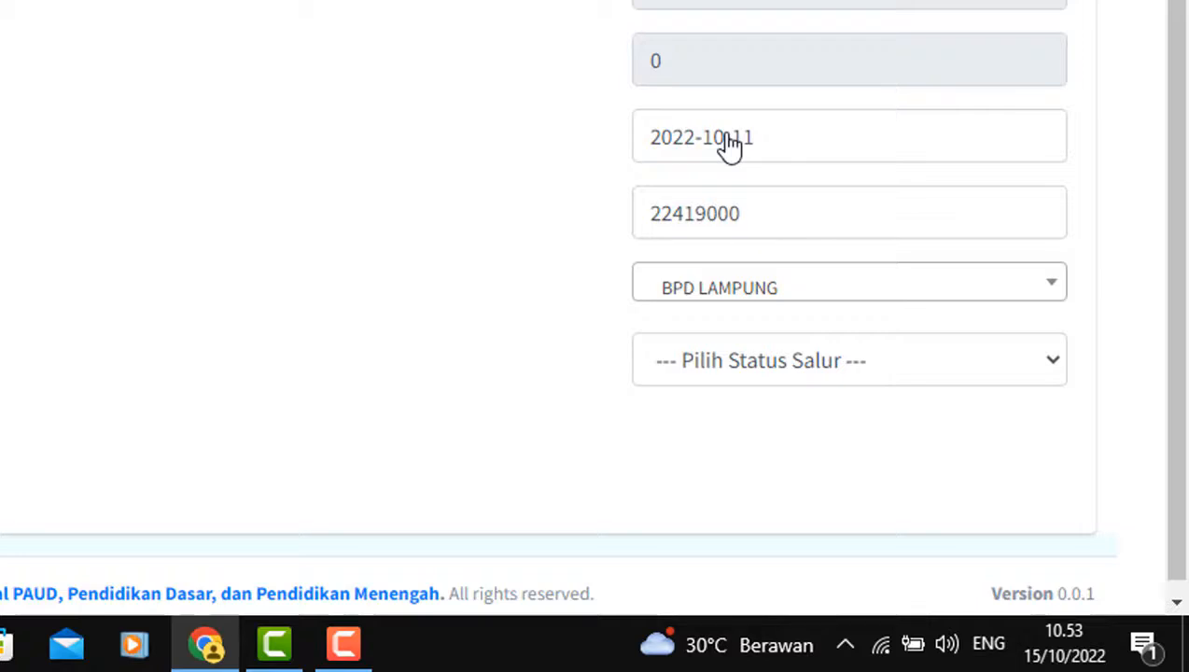
Set Status Salur to Salur and submit the fund confirmation
left_click(1051, 372)
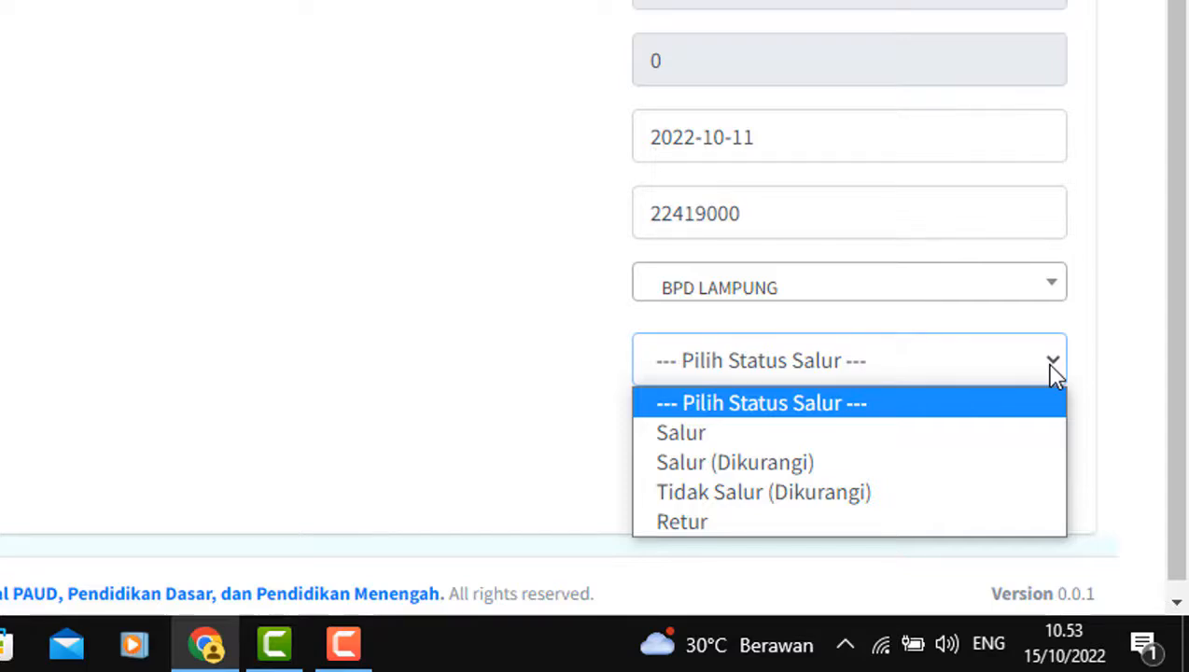
left_click(735, 439)
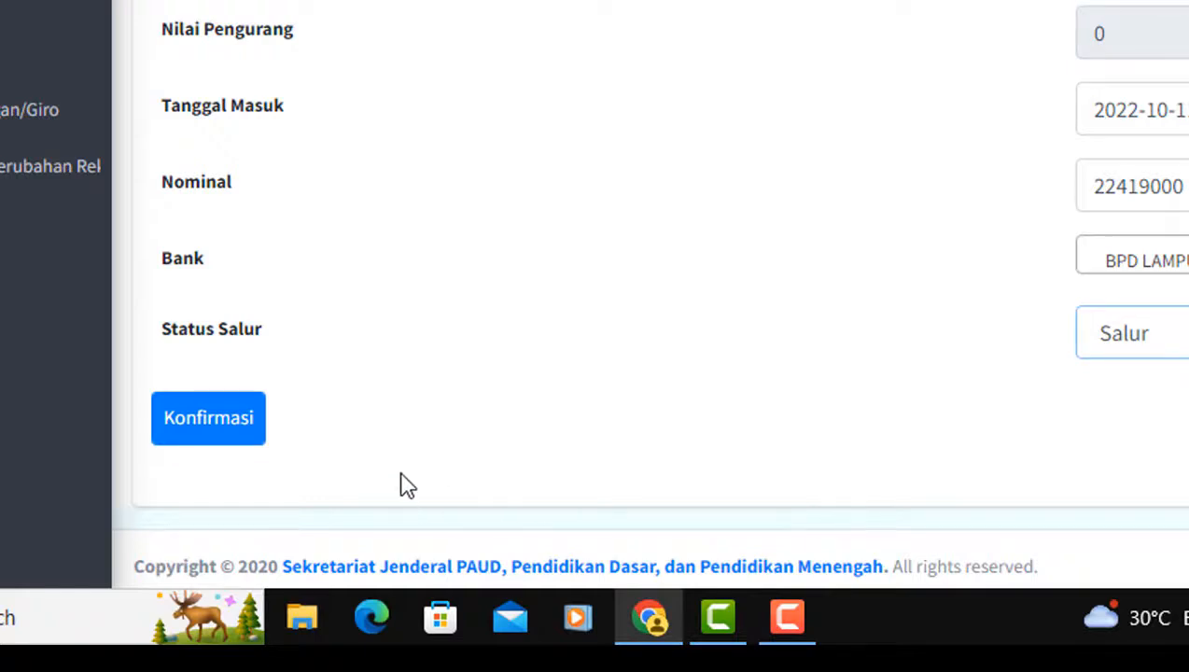
left_click(216, 425)
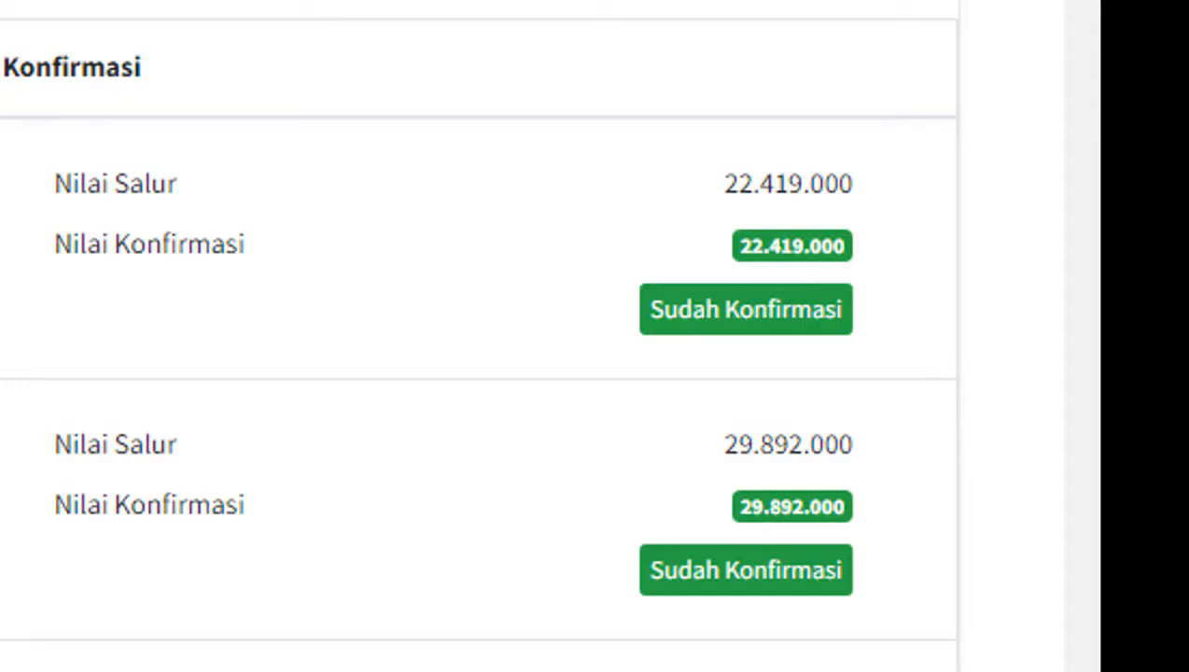
Examine the Status Laporan BOS table and the Laporan BOS section for REGULER 2022 on the Laporan Sekolah page
scroll(478, 336, "down", 2)
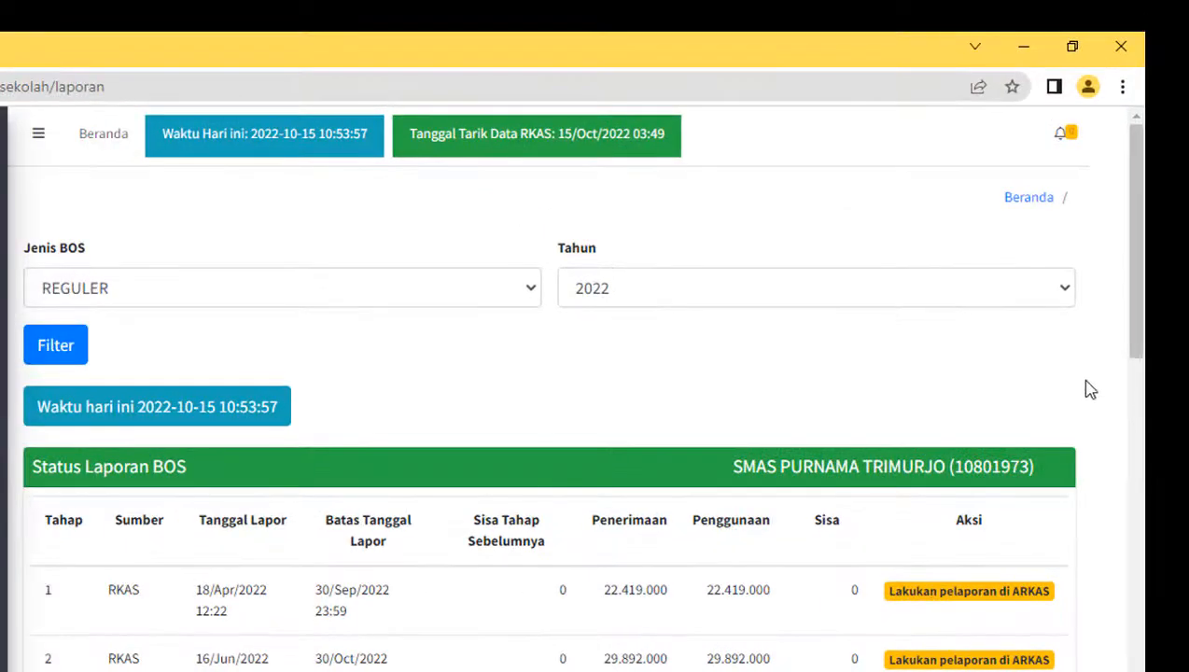
right_click(1119, 442)
left_click(1120, 434)
right_click(1120, 446)
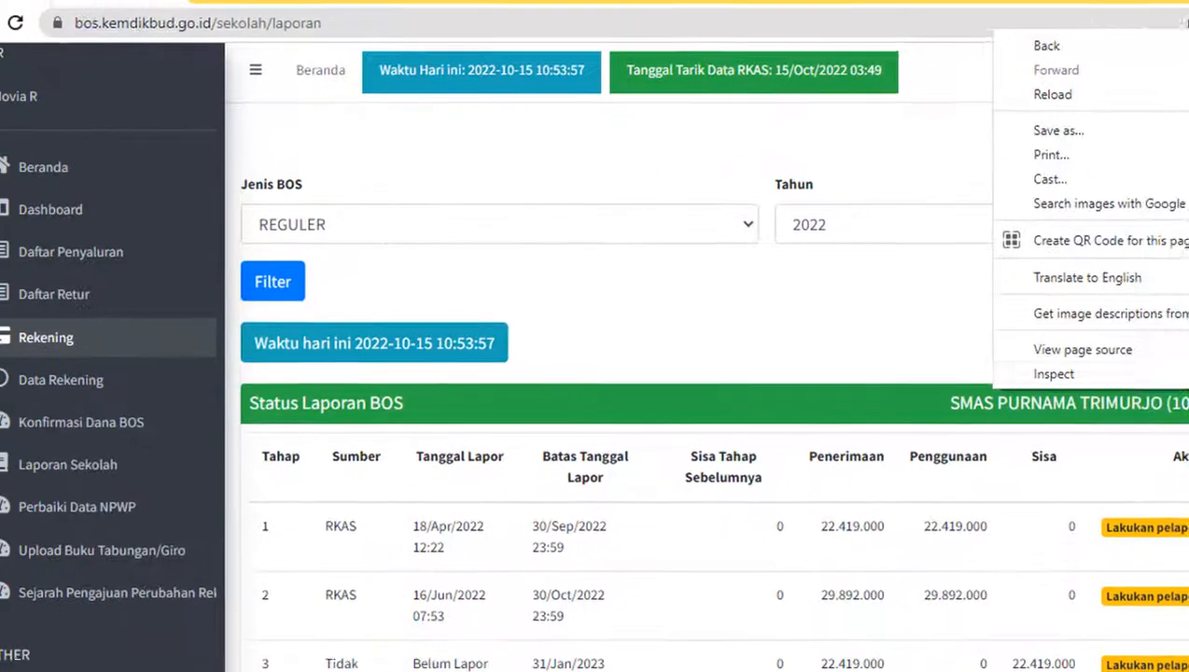
left_click(890, 307)
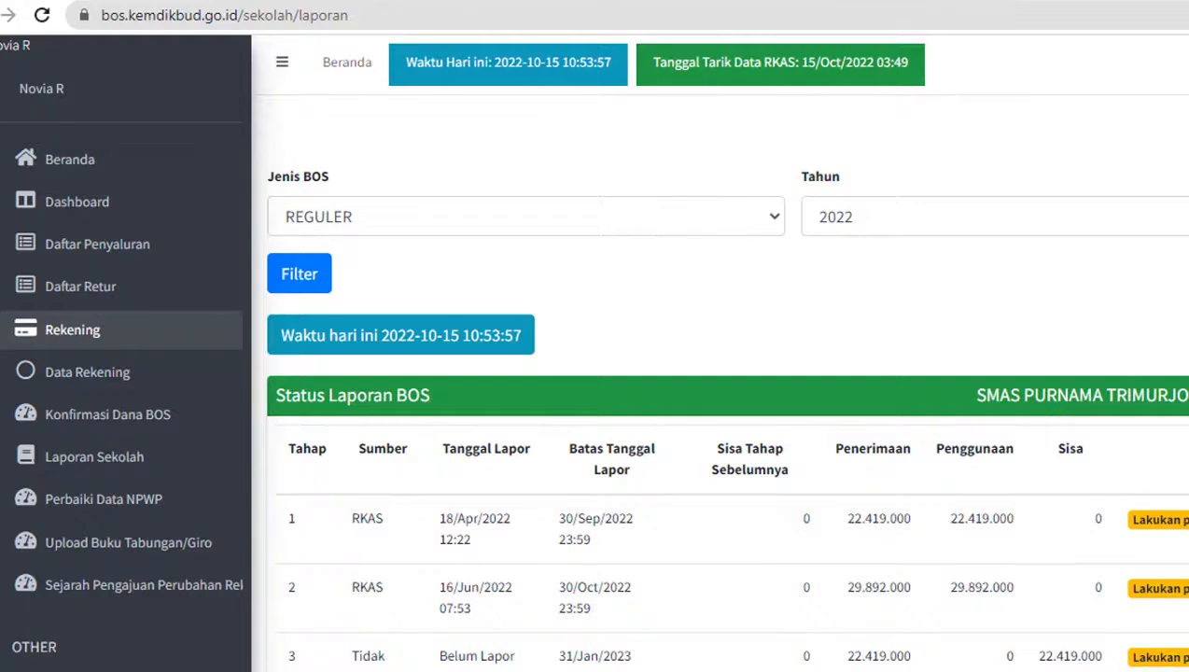
scroll(718, 373, "down", 5)
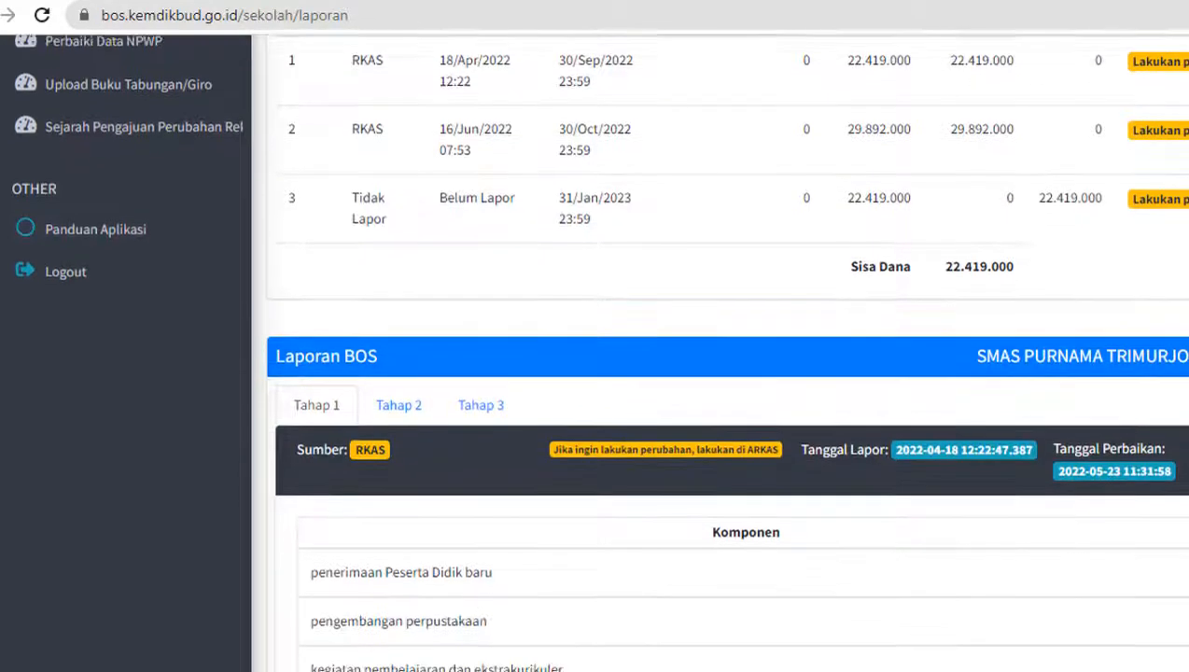
scroll(728, 373, "down", 3)
scroll(728, 373, "up", 8)
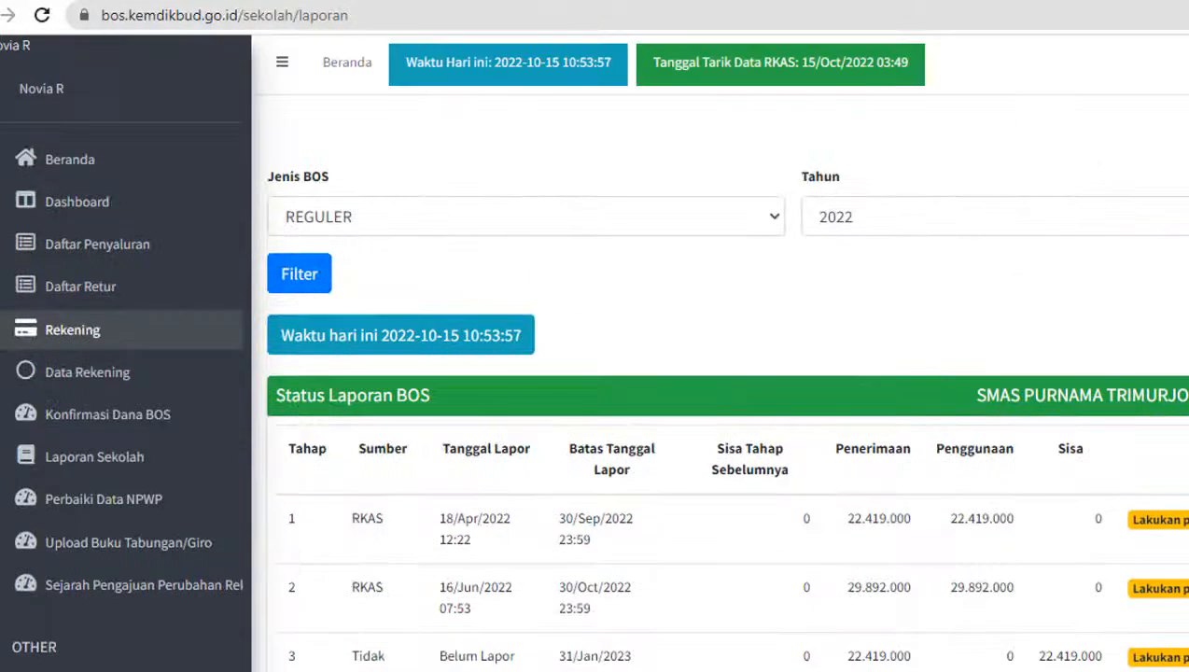